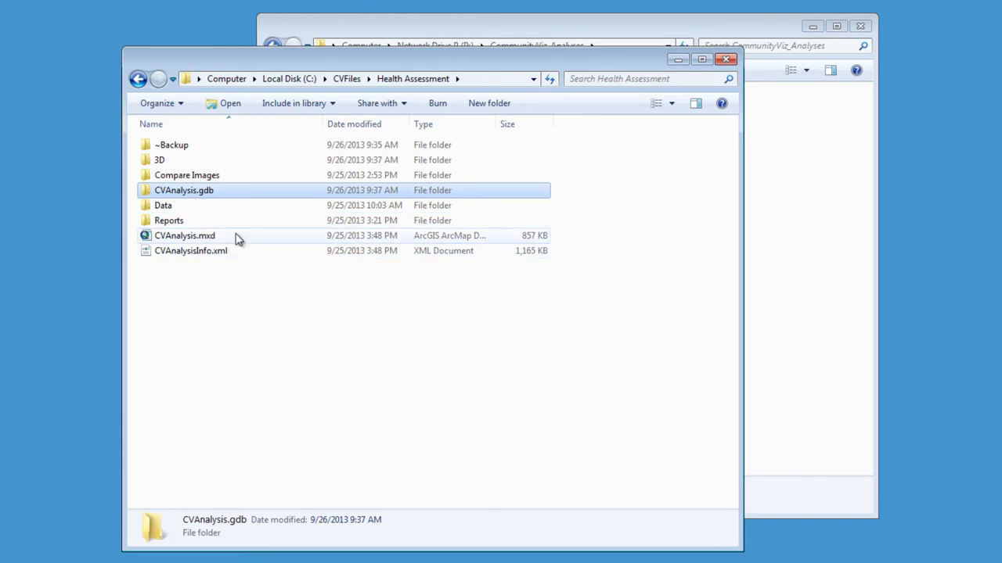
- Select CVAnalysis.gdb, CVAnalysis.mxd and CVAnalysisInfo.xml together in the Health Assessment folder
click(236, 238)
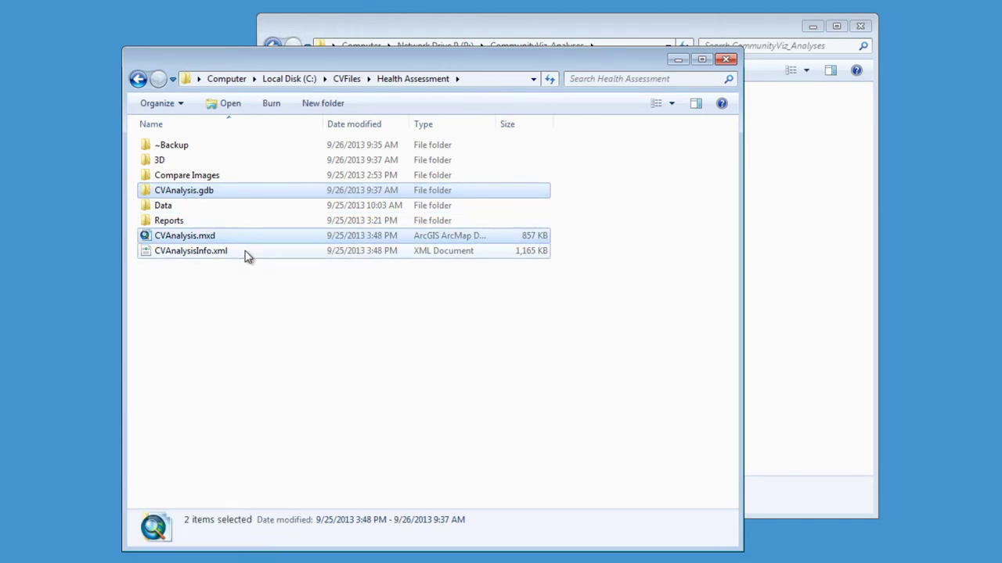
ctrl+click(245, 255)
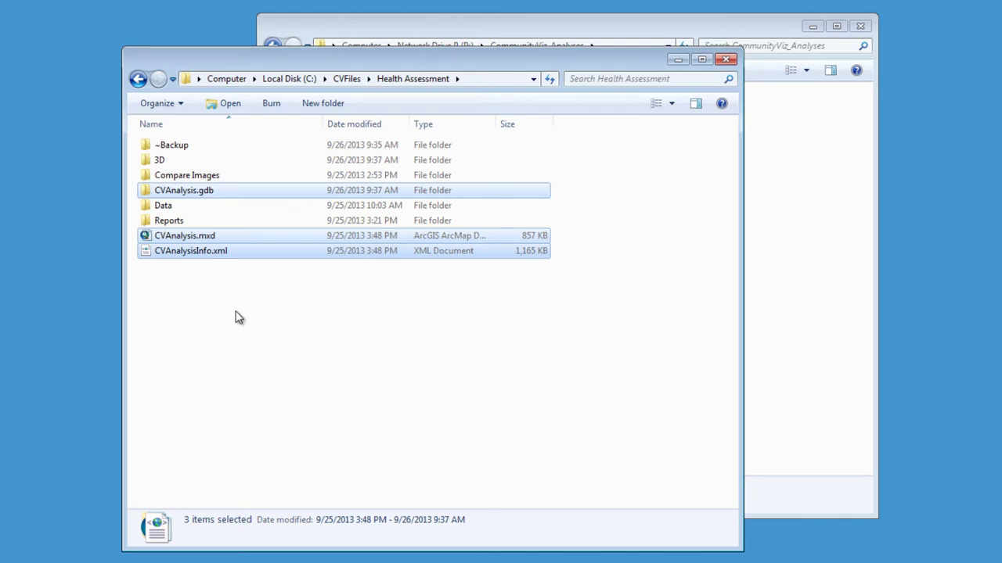
click(235, 196)
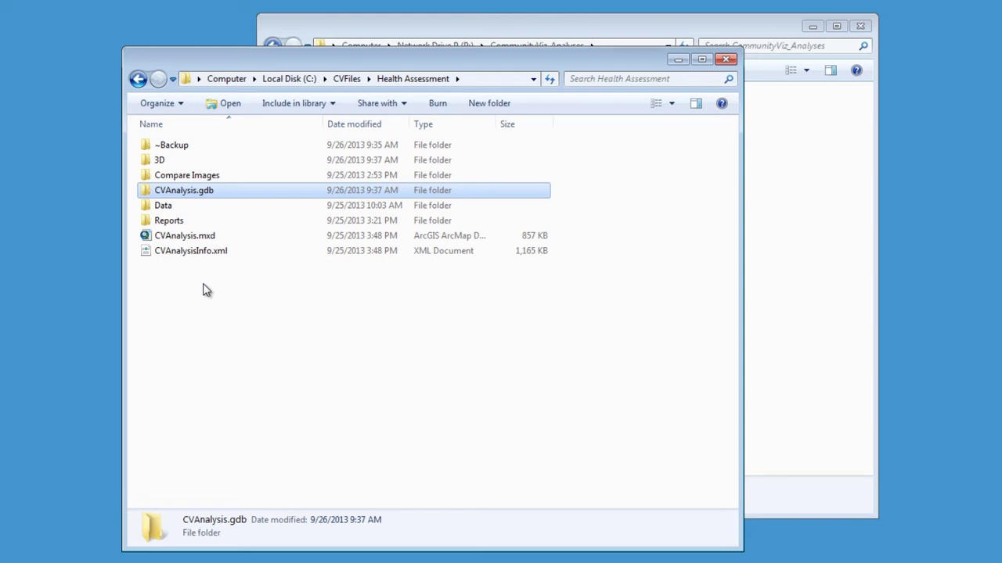
click(202, 237)
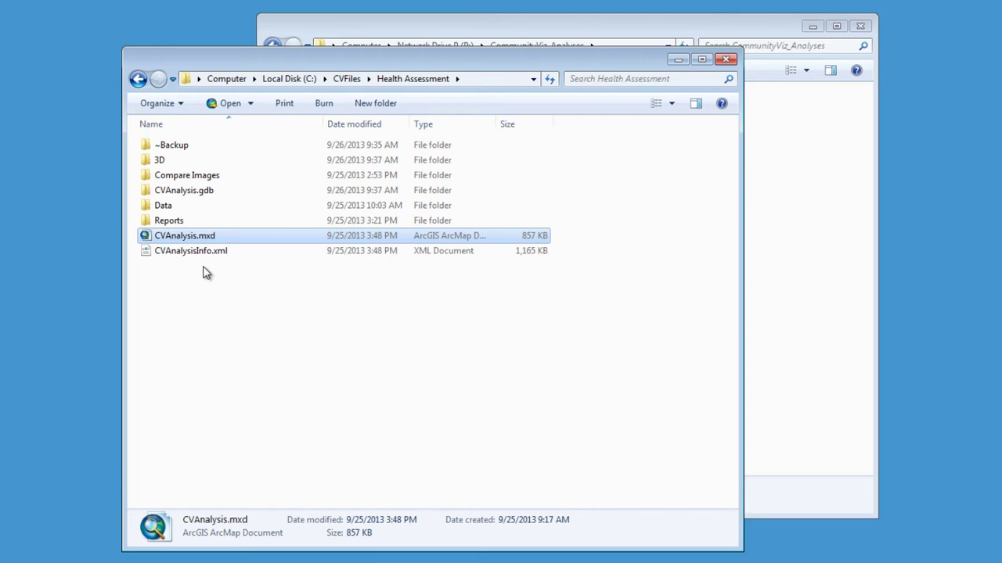
shift+click(202, 254)
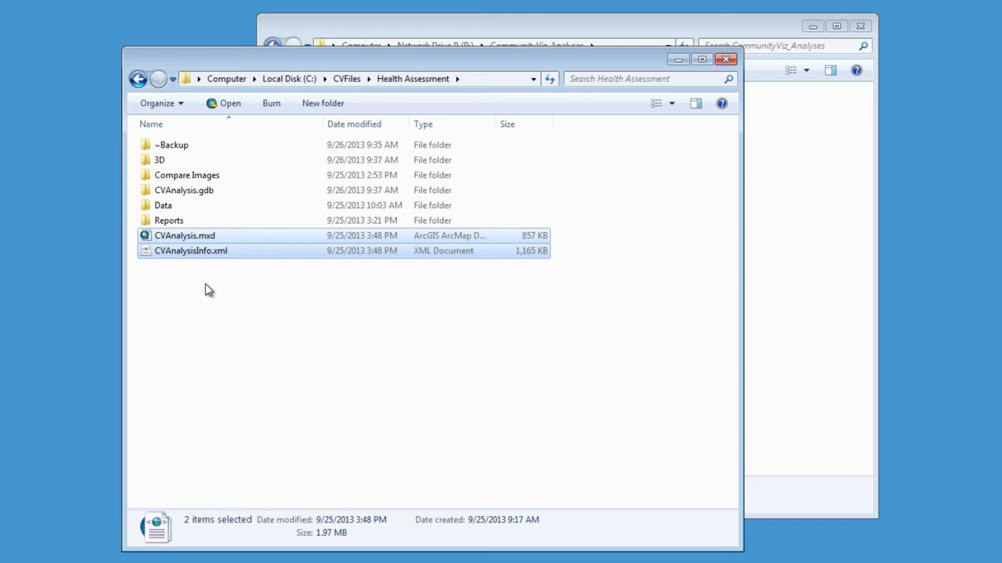
click(241, 258)
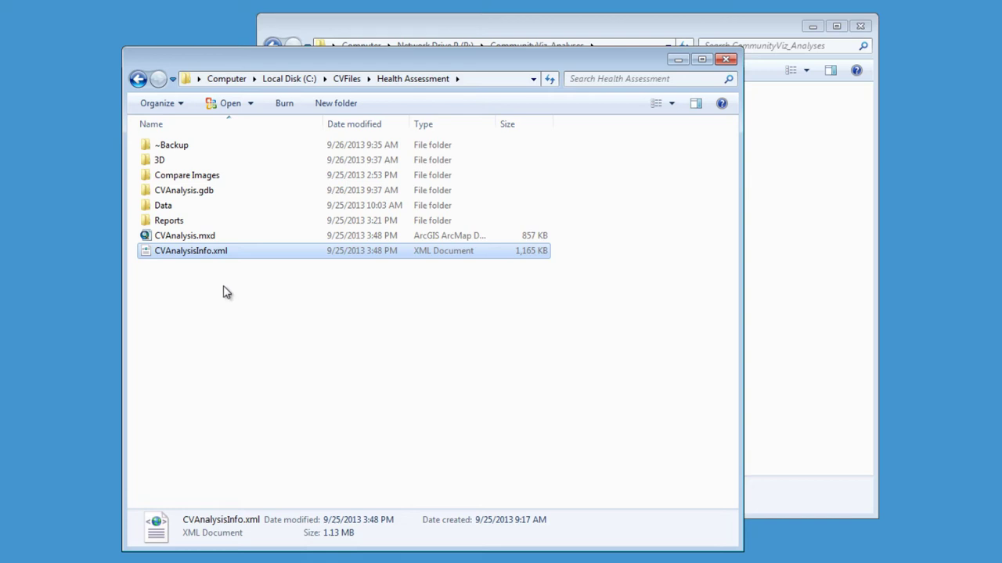
ctrl+click(235, 240)
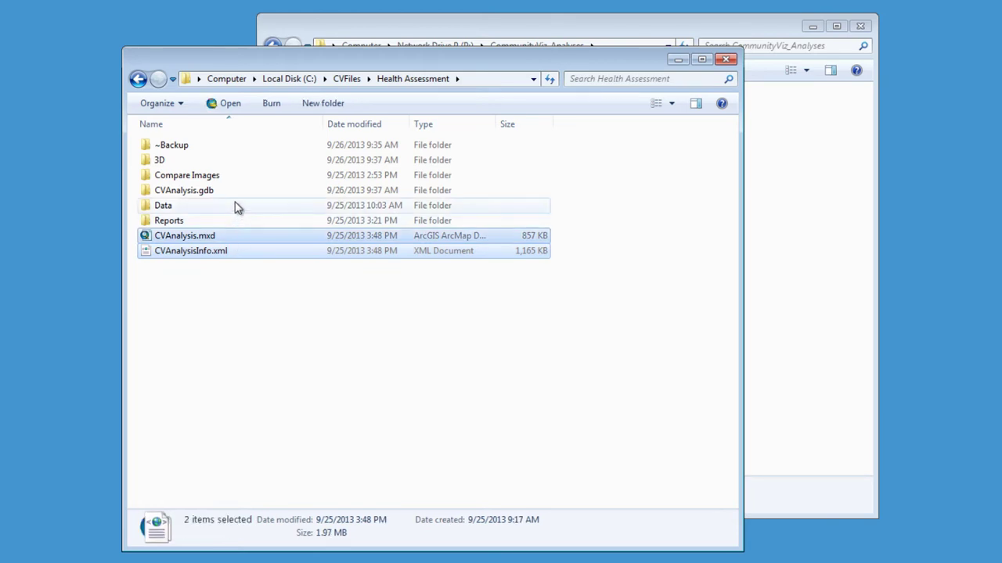
ctrl+click(239, 192)
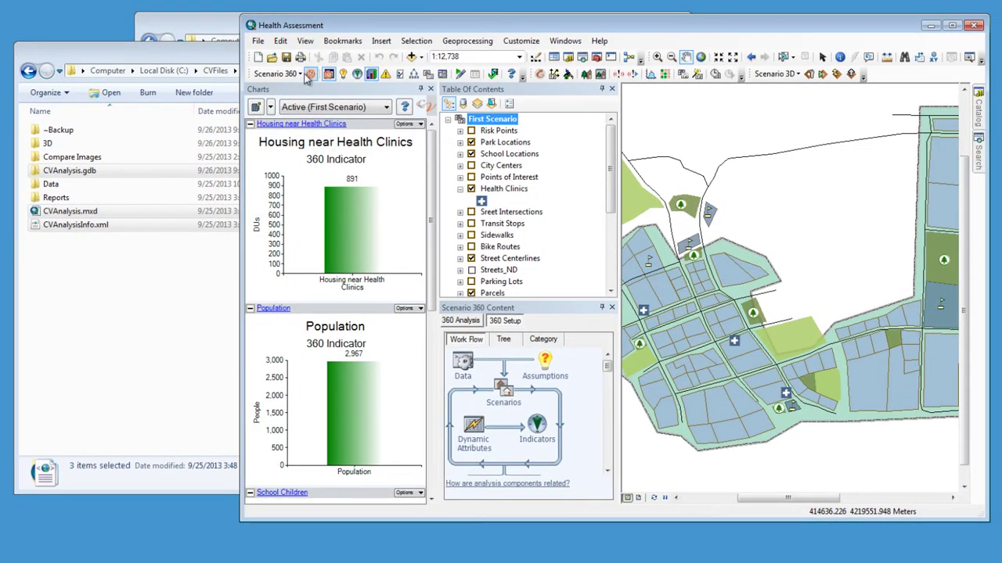
- In ArcMap, view the Scenario 360 analysis commands, including Save Analysis As, and minimize the ArcMap window
click(300, 74)
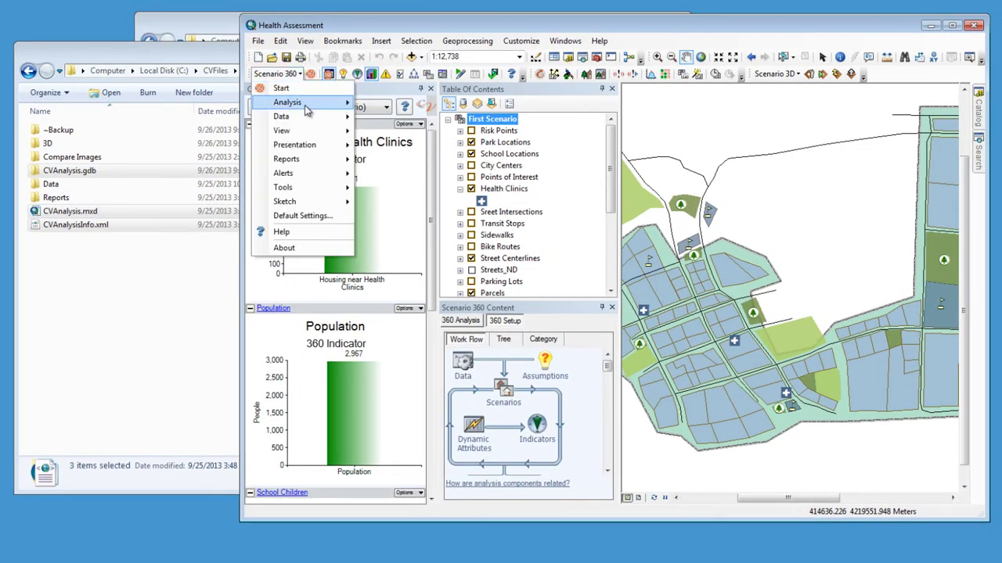
mouse_move(311, 104)
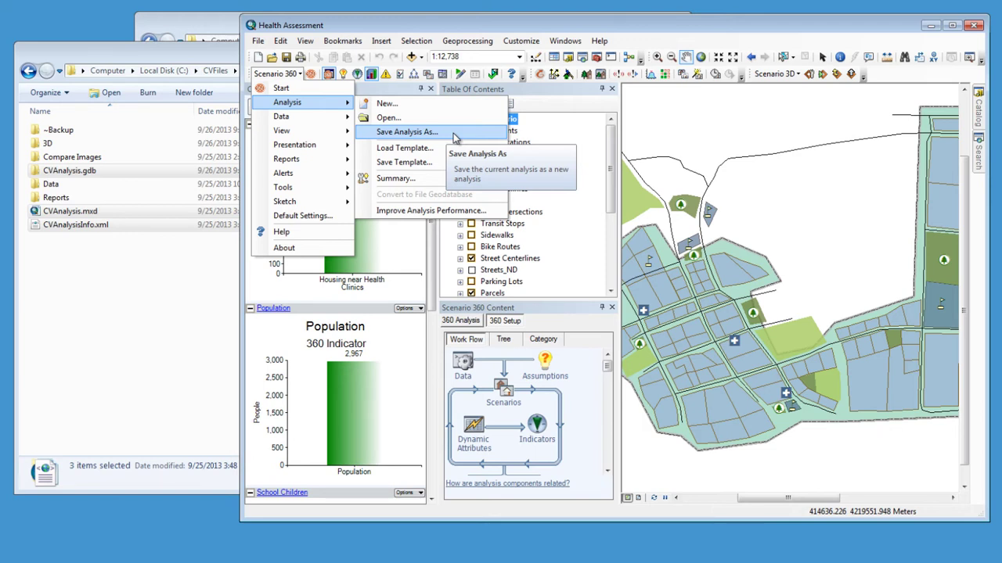
click(931, 27)
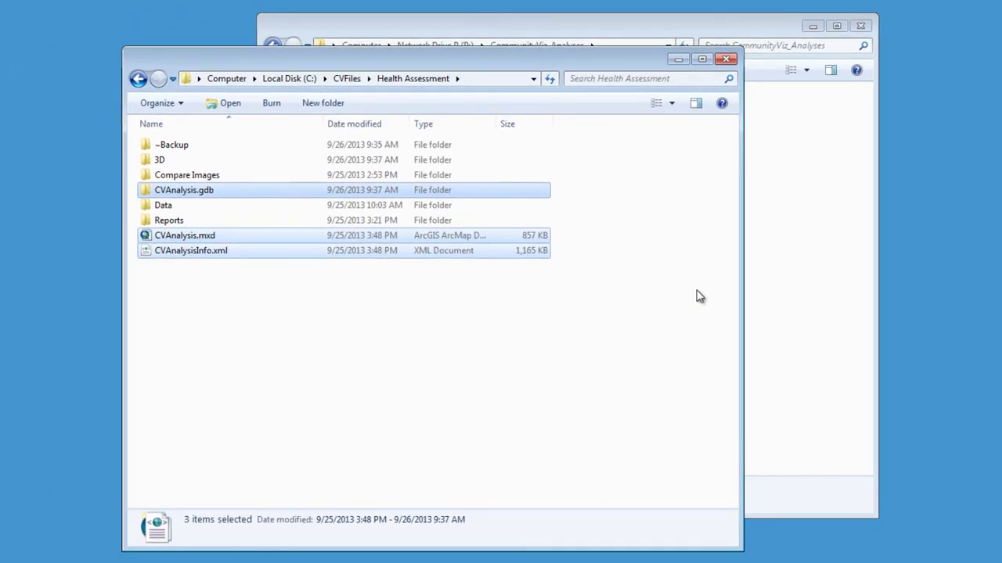
- Examine the ~Backup, 3D, Compare Images, Data and Reports folders, and view the contents of ~Backup
click(266, 148)
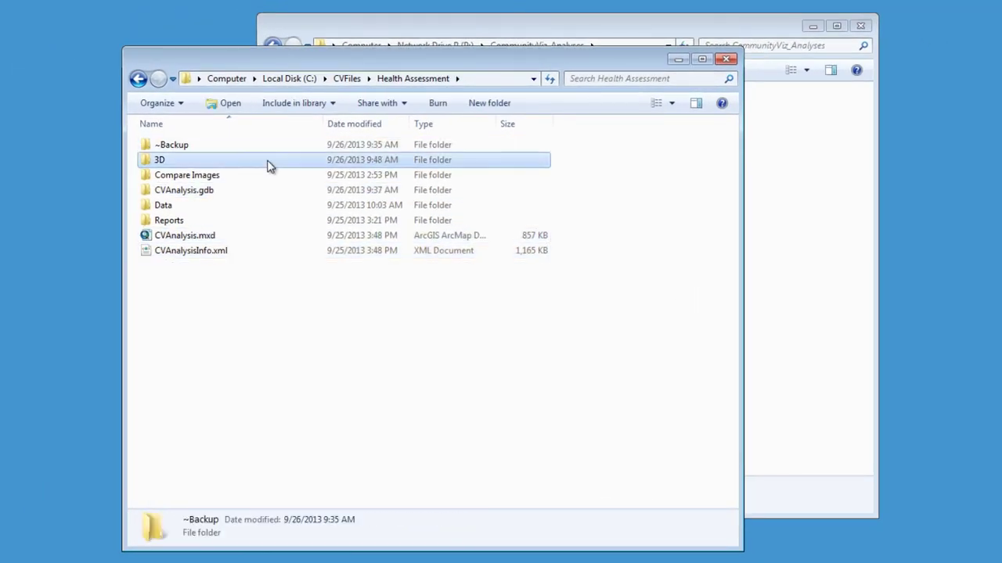
click(268, 163)
click(278, 177)
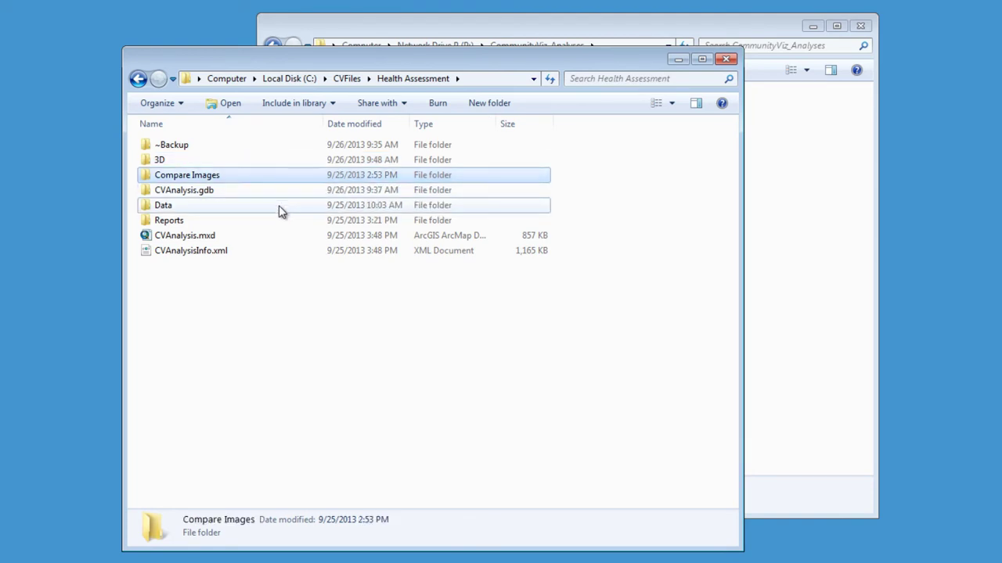
click(281, 208)
click(283, 223)
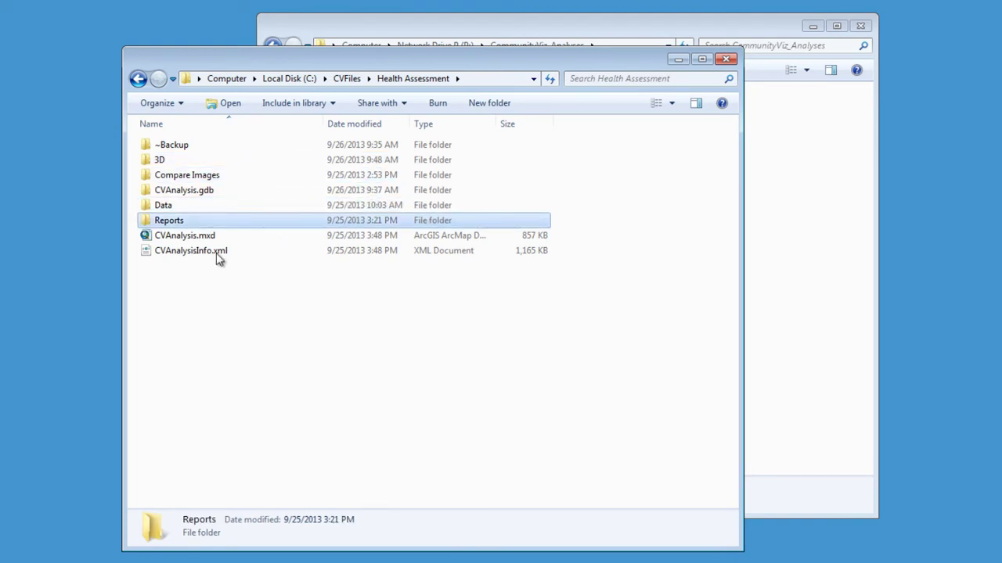
double_click(262, 149)
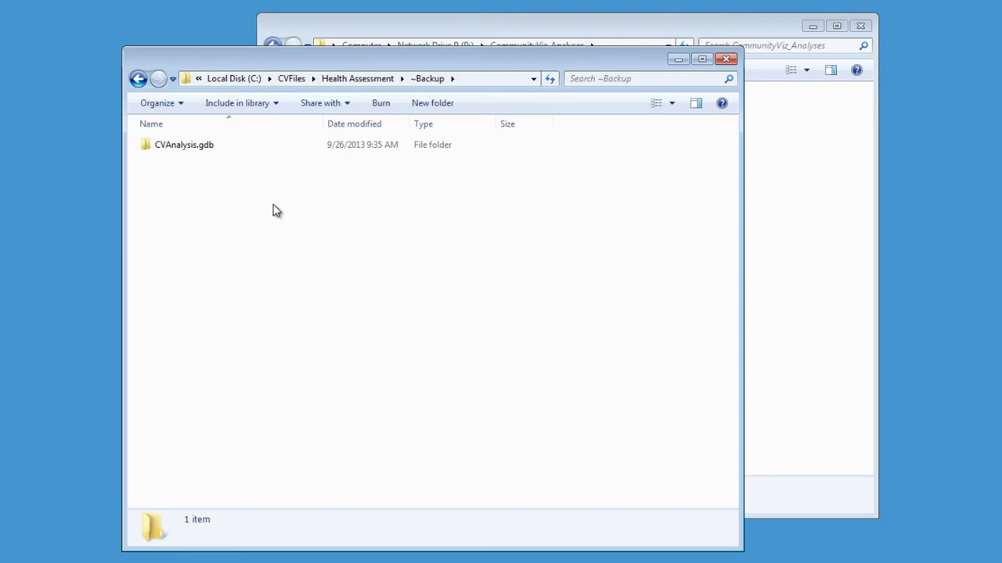
click(368, 80)
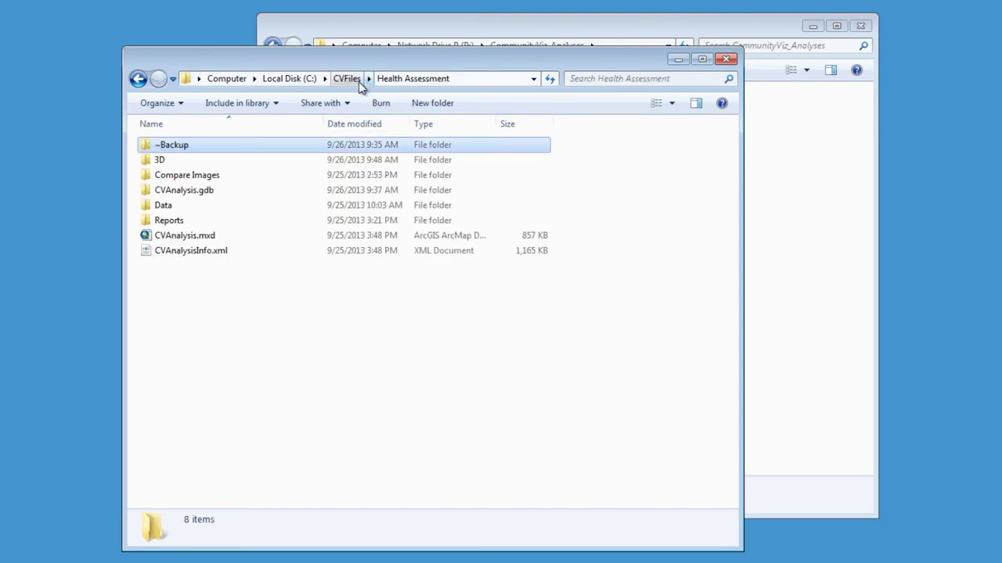
- Export the ArcMap analysis as a Scenario 3D scene into the 3D folder, and return to the Health Assessment folder
double_click(217, 162)
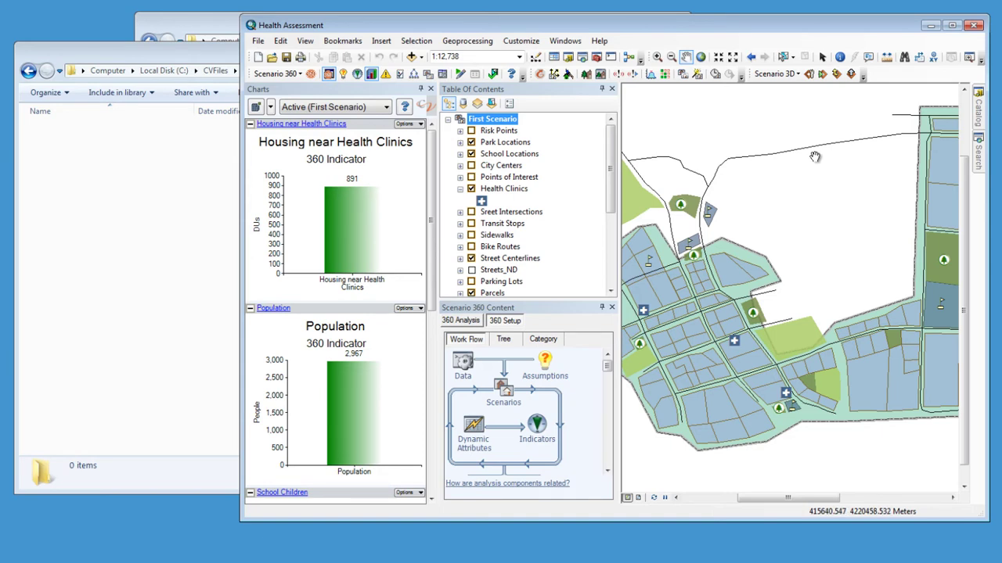
click(822, 74)
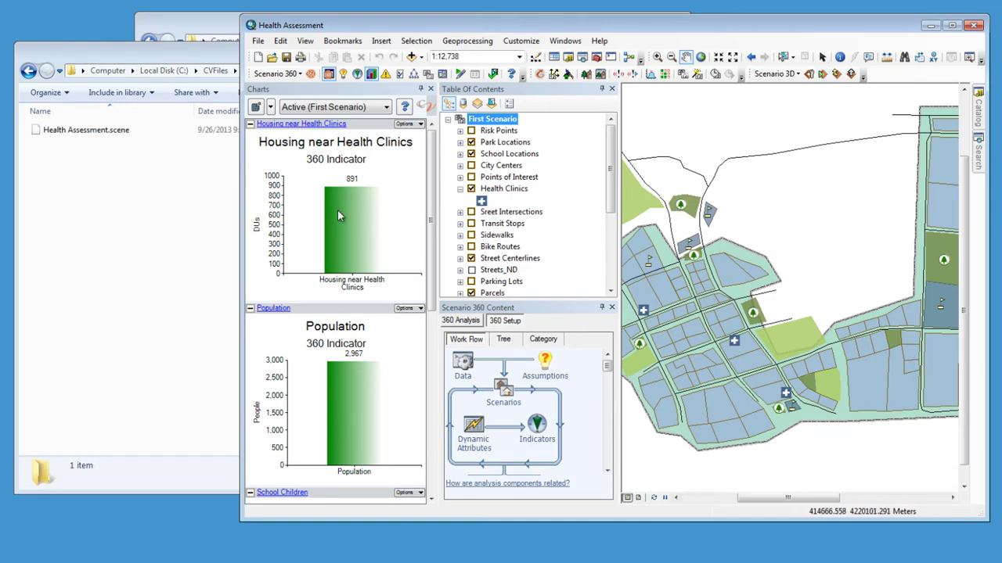
click(155, 200)
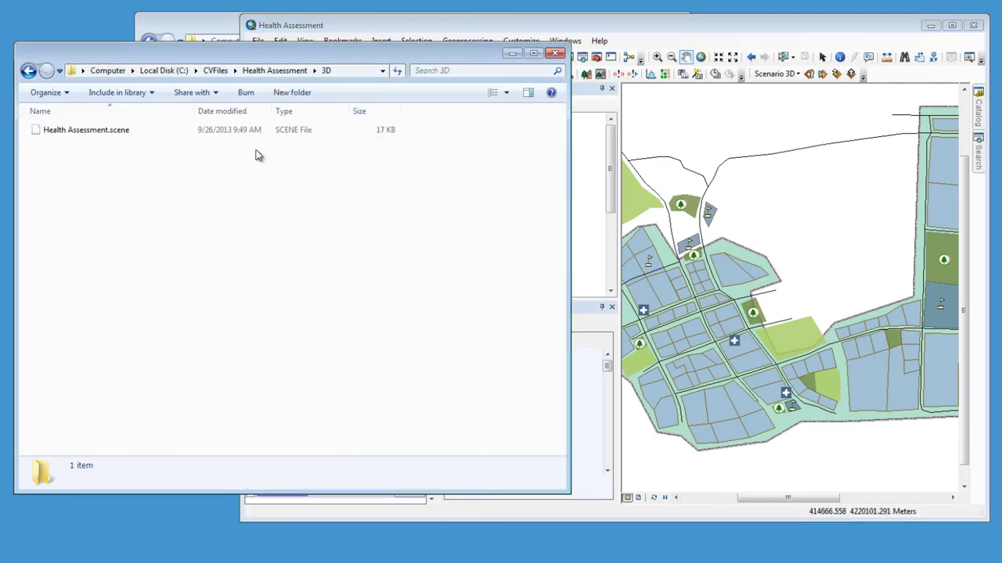
click(254, 70)
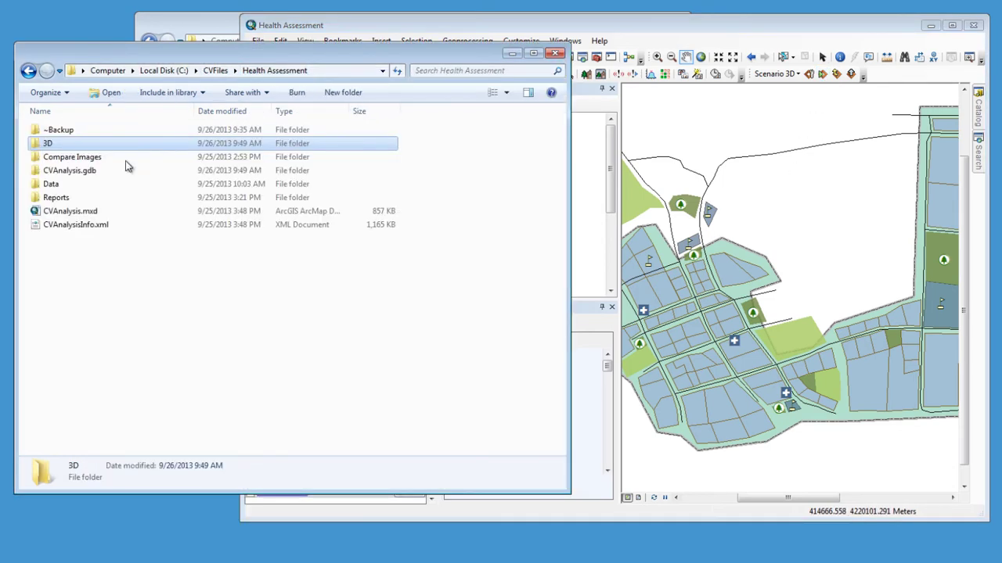
- View the PNG files in Compare Images and ArcMap's Scenario Comparison image picker for that folder, without choosing an image
double_click(116, 160)
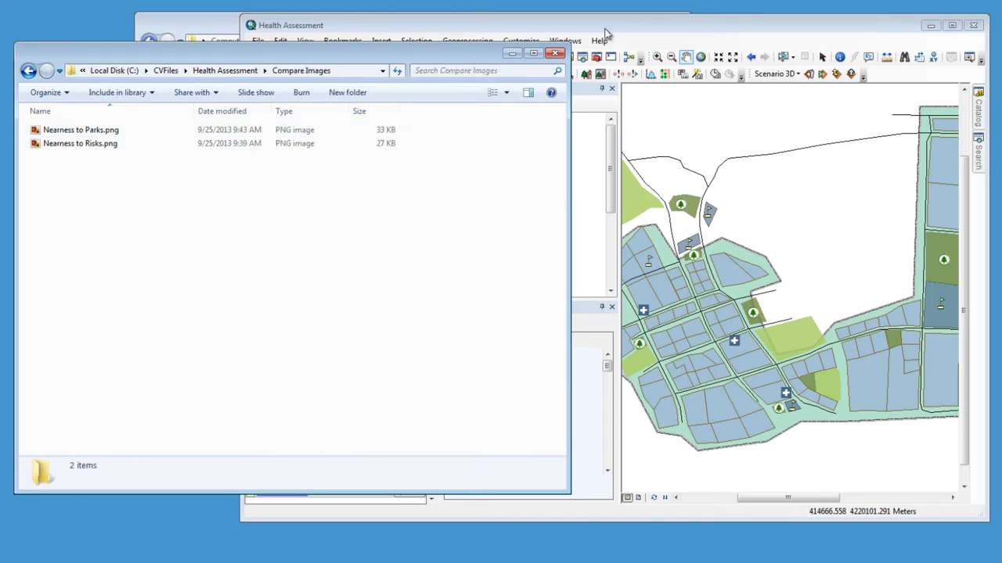
click(604, 30)
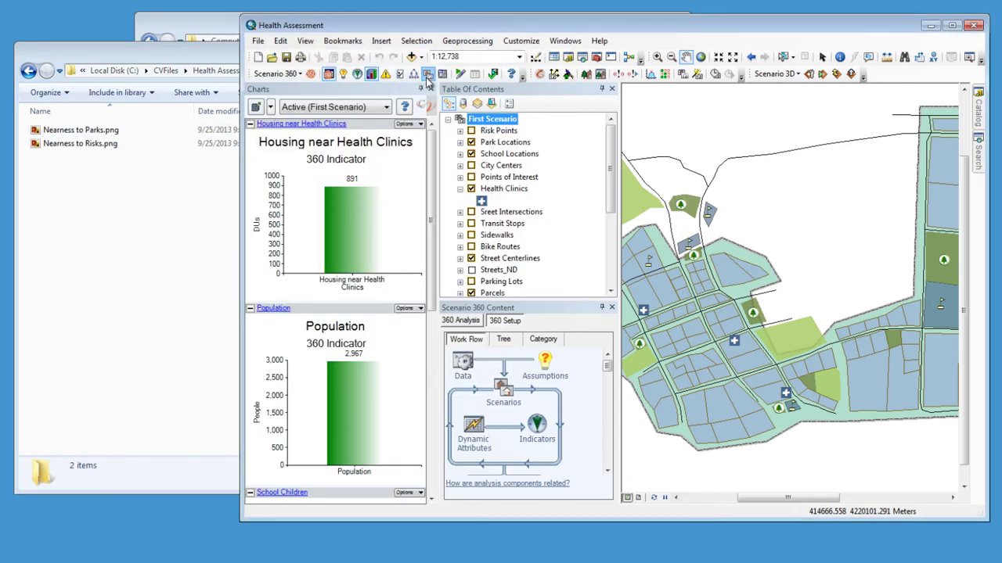
click(429, 78)
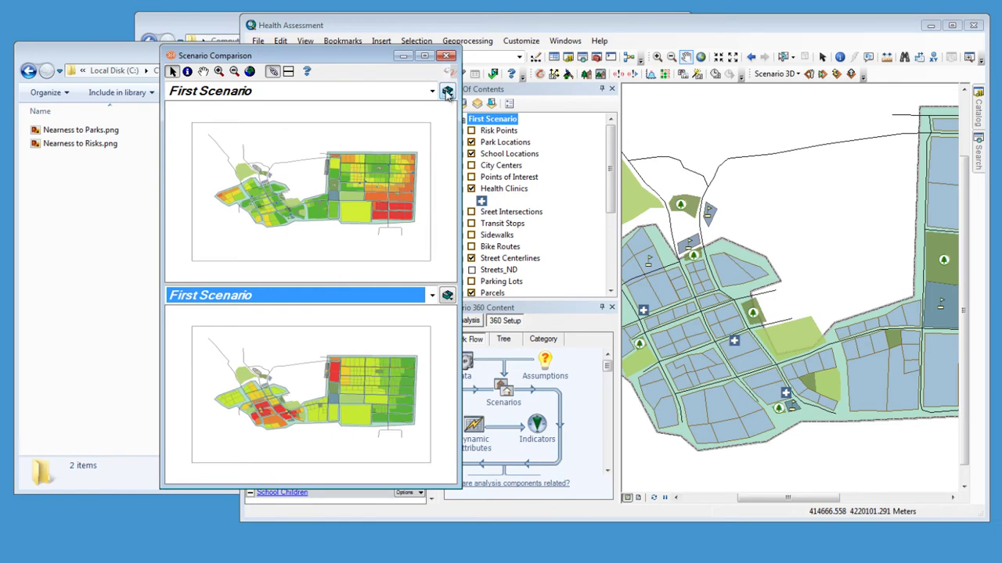
click(447, 90)
mouse_move(461, 122)
click(581, 121)
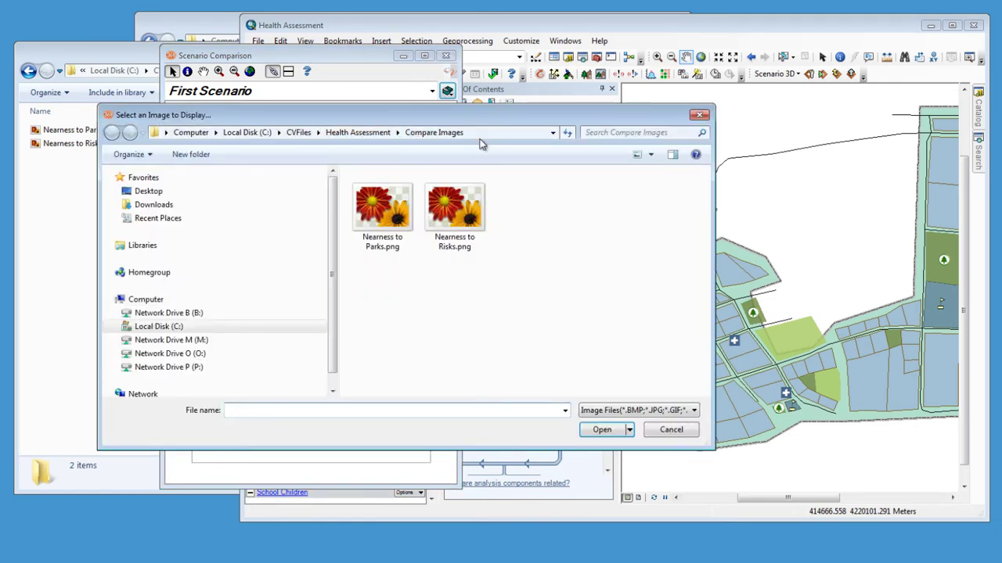
click(671, 430)
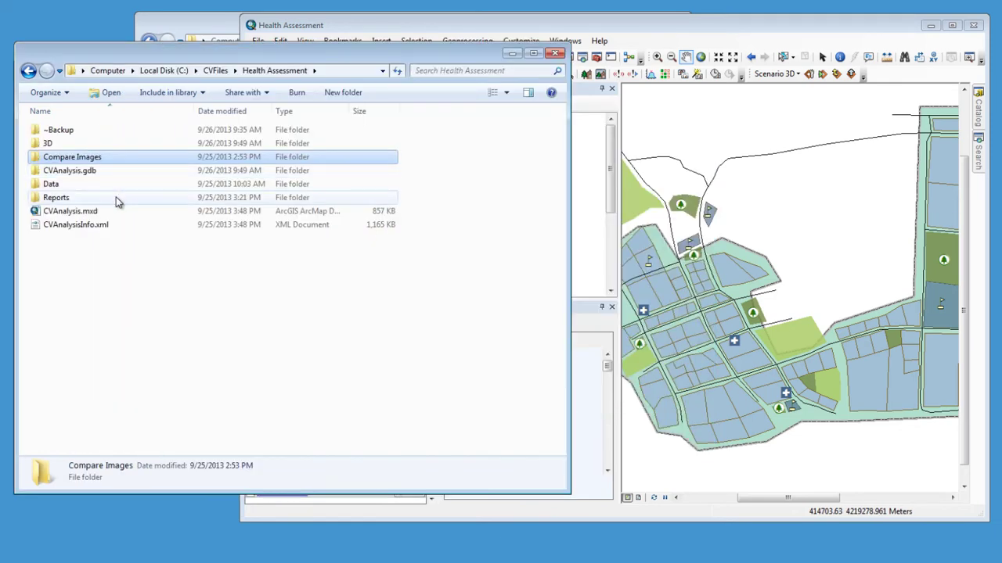
- View the Health Assessment Summary report files in the Reports folder, and go up to the CVFiles folder
double_click(116, 197)
double_click(129, 132)
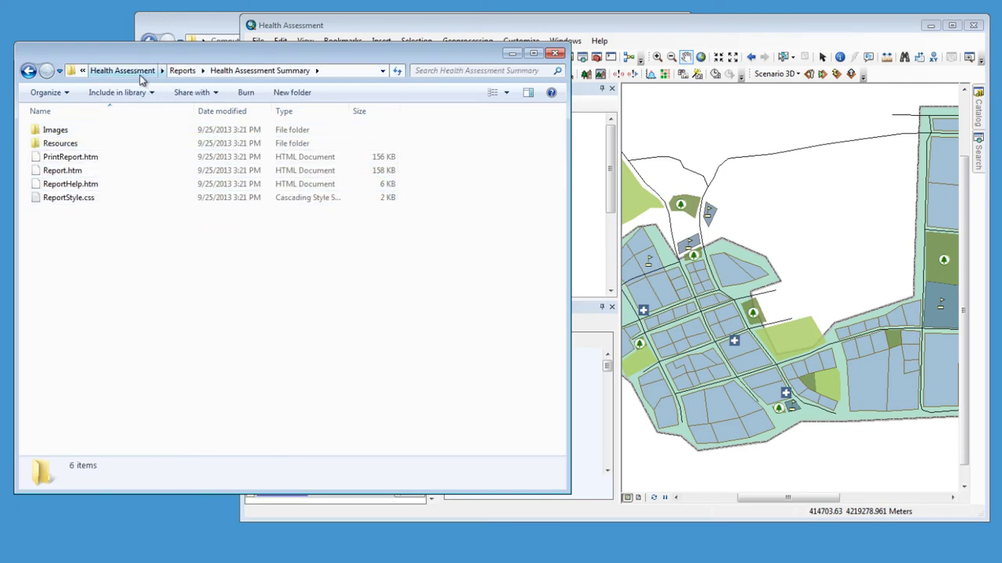
click(83, 71)
click(96, 88)
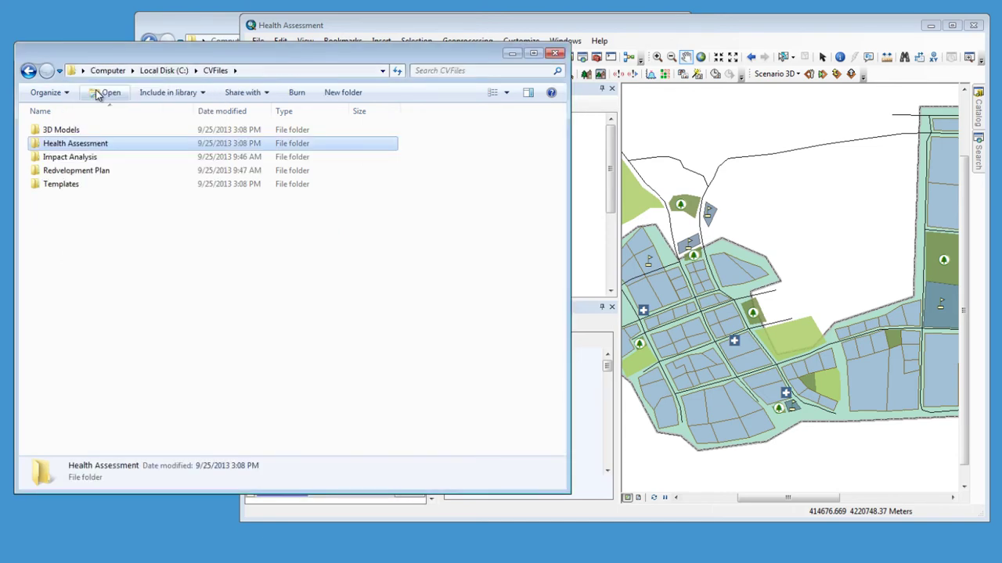
- View the Redvelopment Plan folder, highlight its WebShots subfolder, and return to CVFiles
double_click(89, 170)
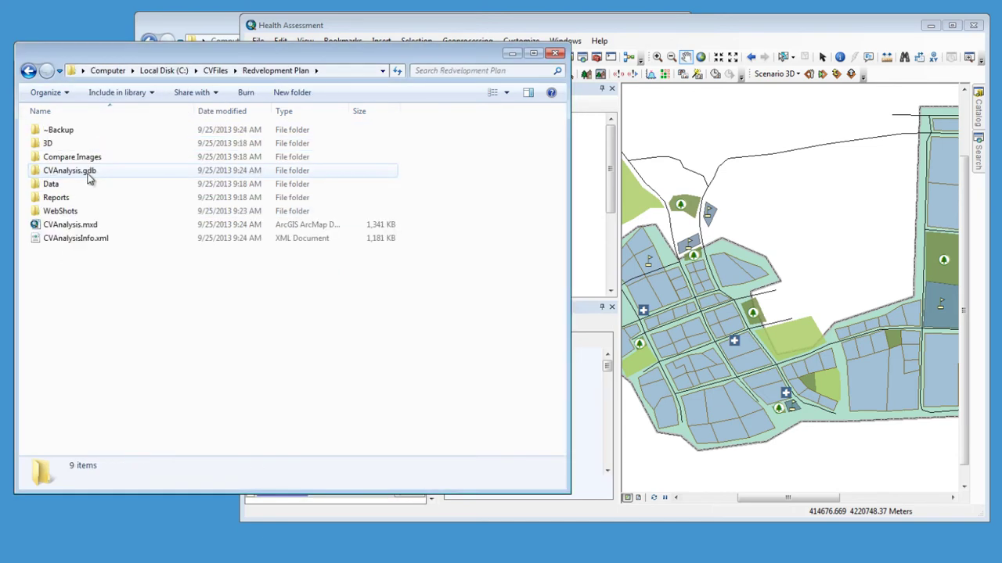
click(78, 213)
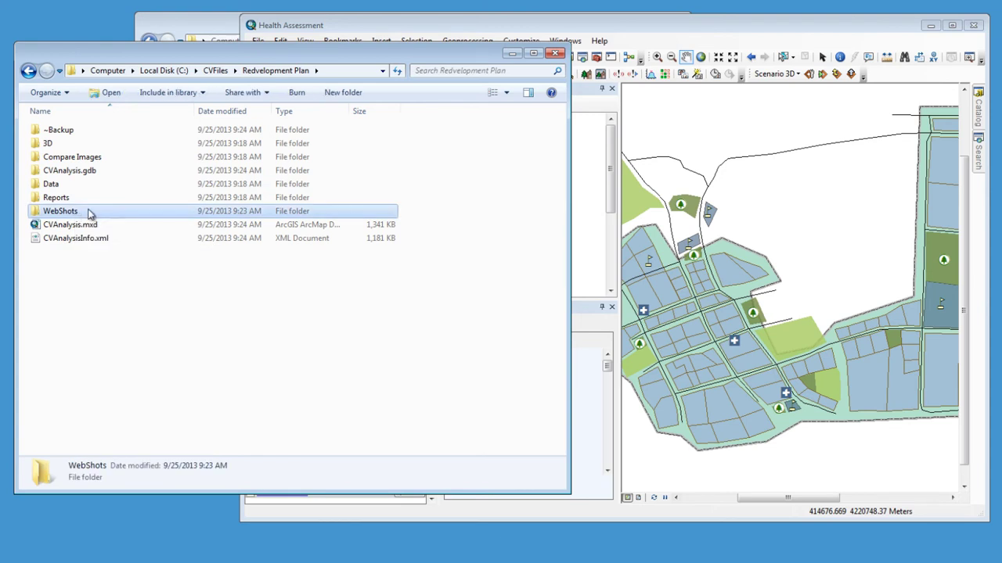
click(215, 71)
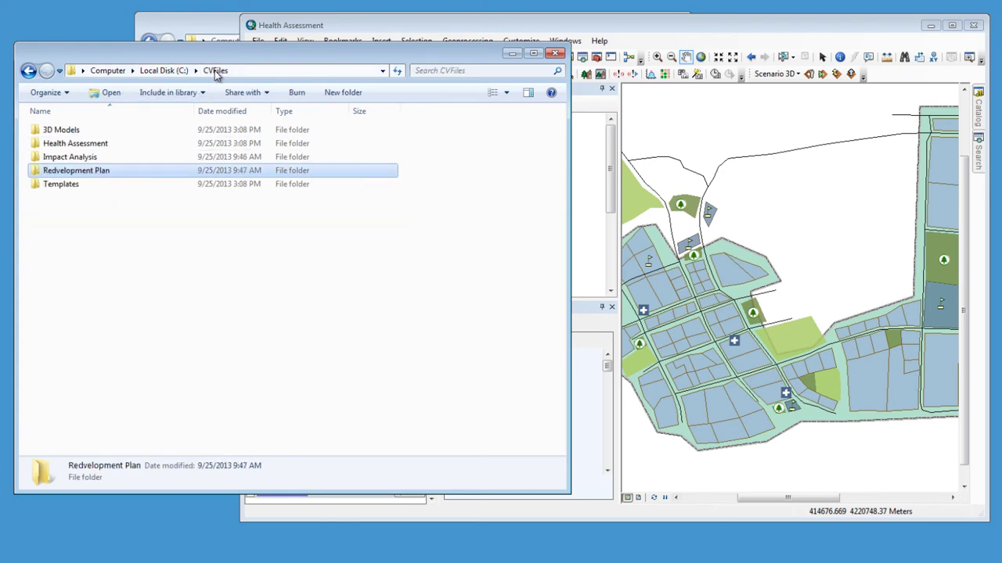
- View the contents of the Data folder inside Health Assessment, and return to the Health Assessment folder
double_click(125, 146)
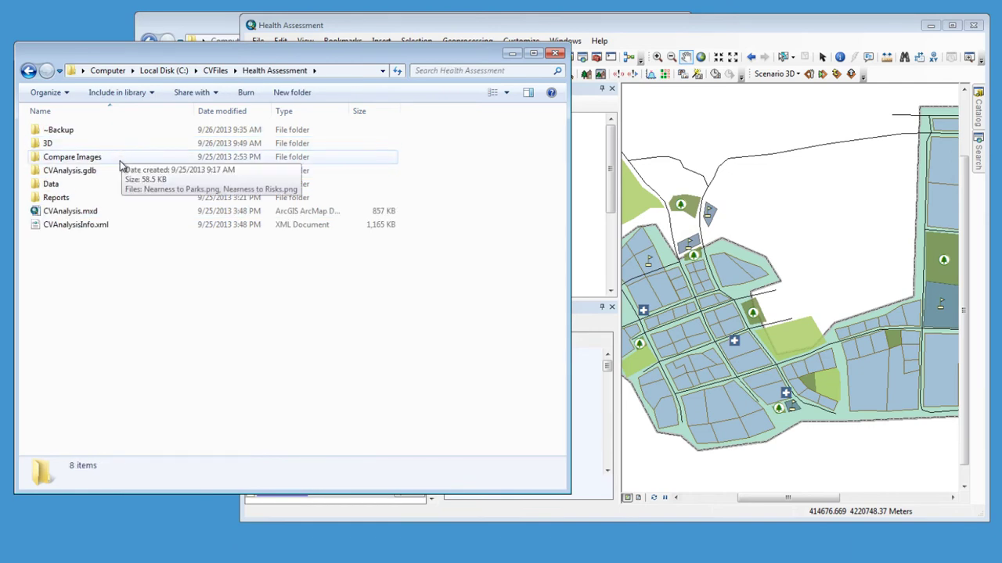
double_click(100, 186)
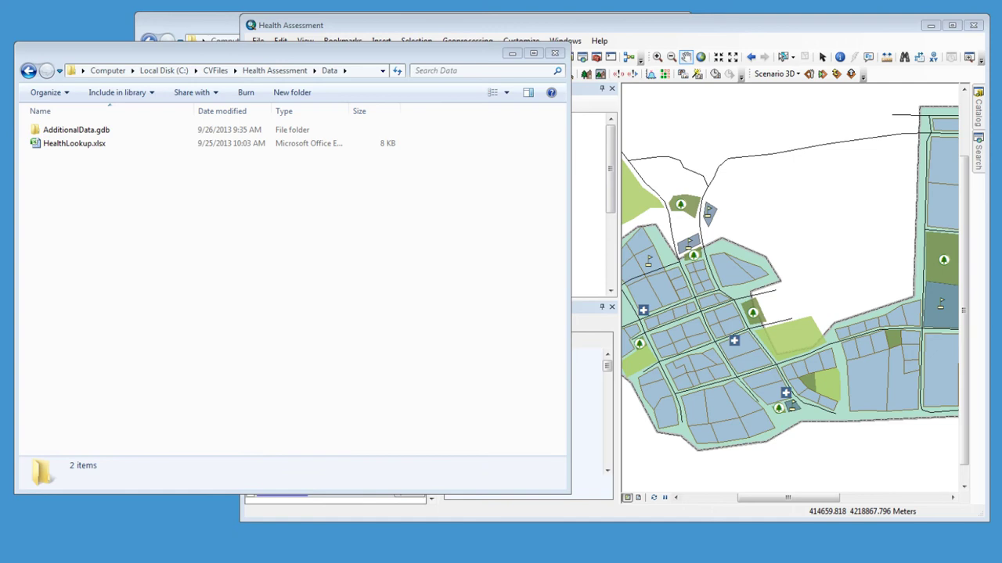
click(289, 72)
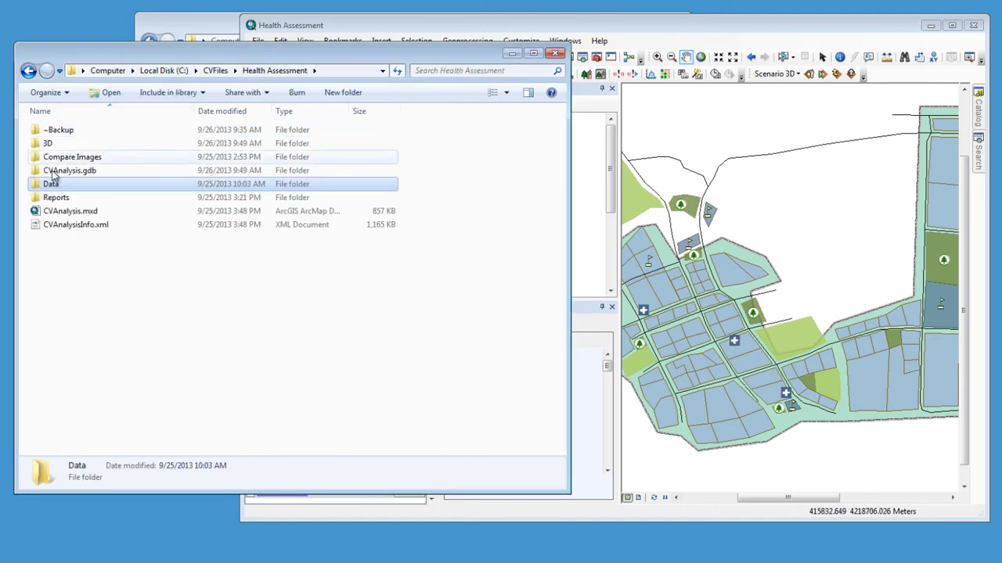
click(109, 259)
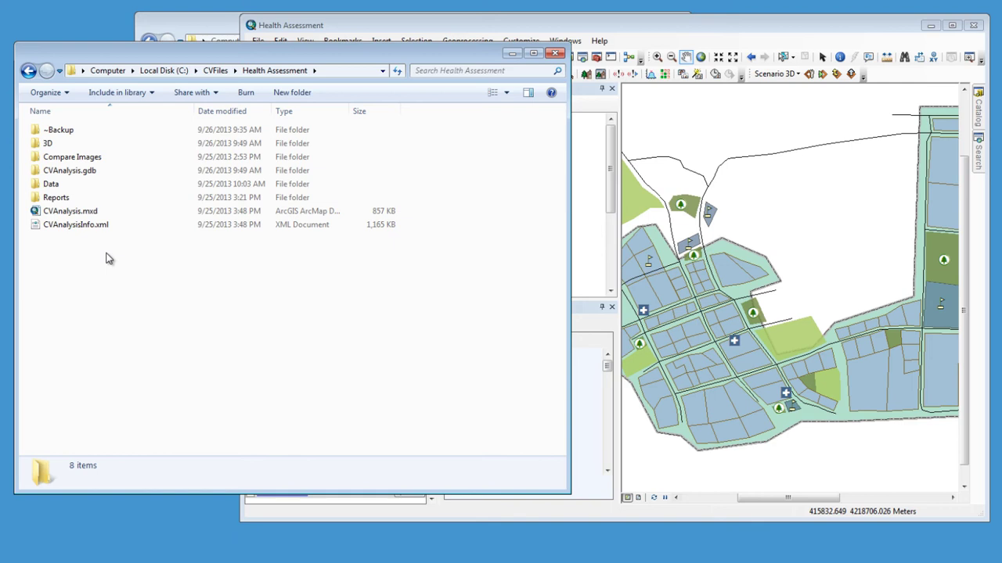
- Close the Health Assessment Scenario 360 analysis and exit ArcMap
click(709, 31)
click(972, 25)
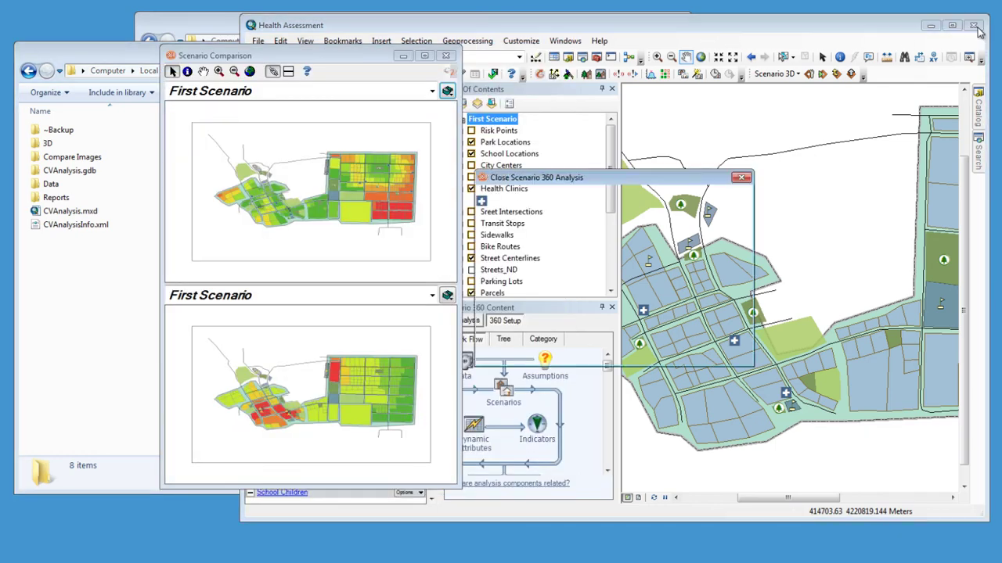
click(498, 244)
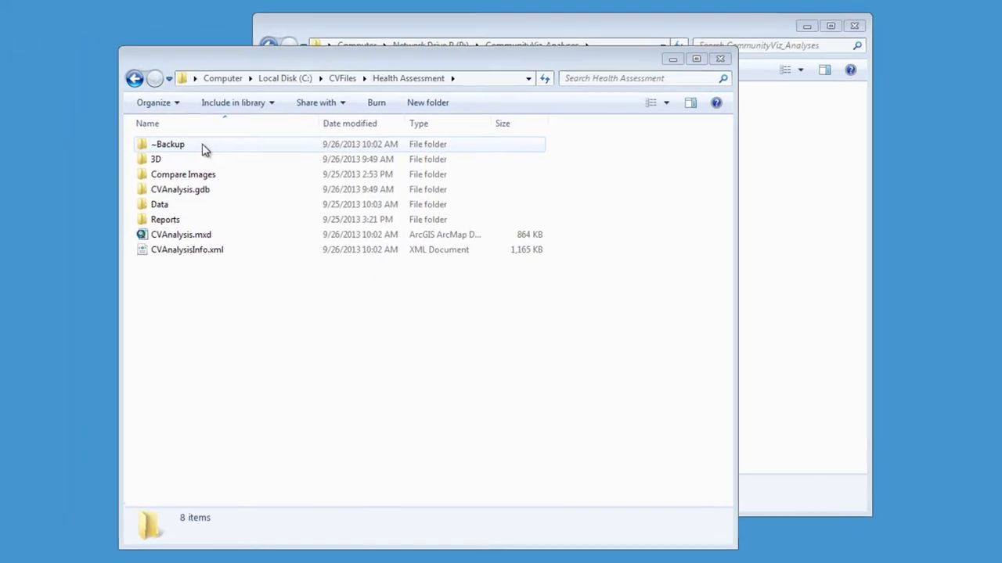
- Delete the ~Backup folder from the Health Assessment analysis folder
click(203, 146)
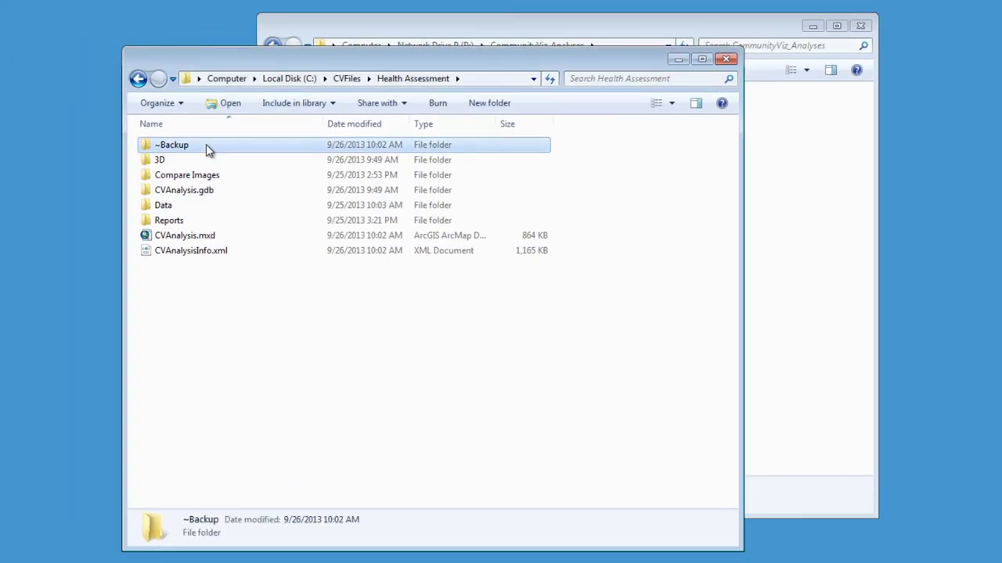
right_click(204, 146)
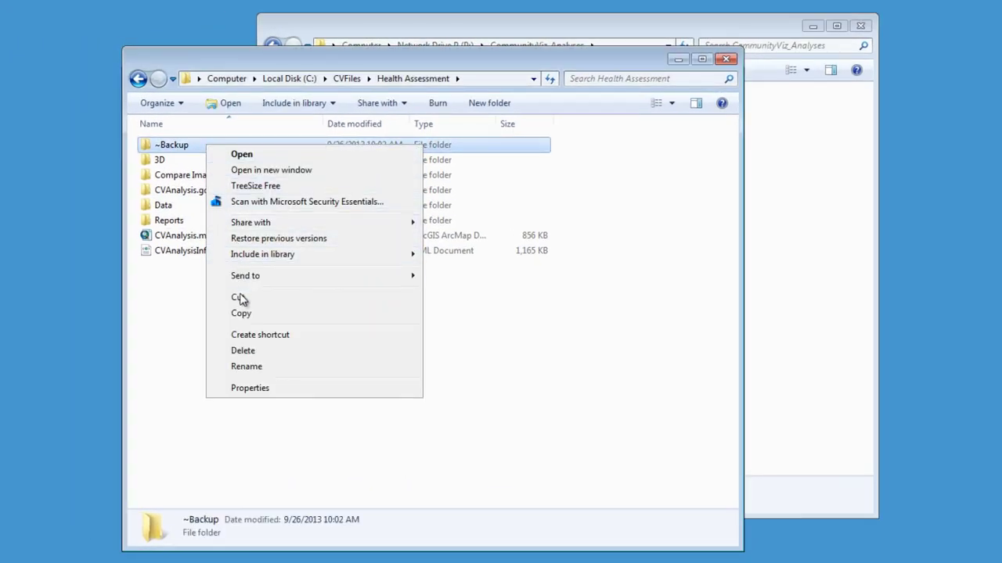
click(246, 350)
click(588, 384)
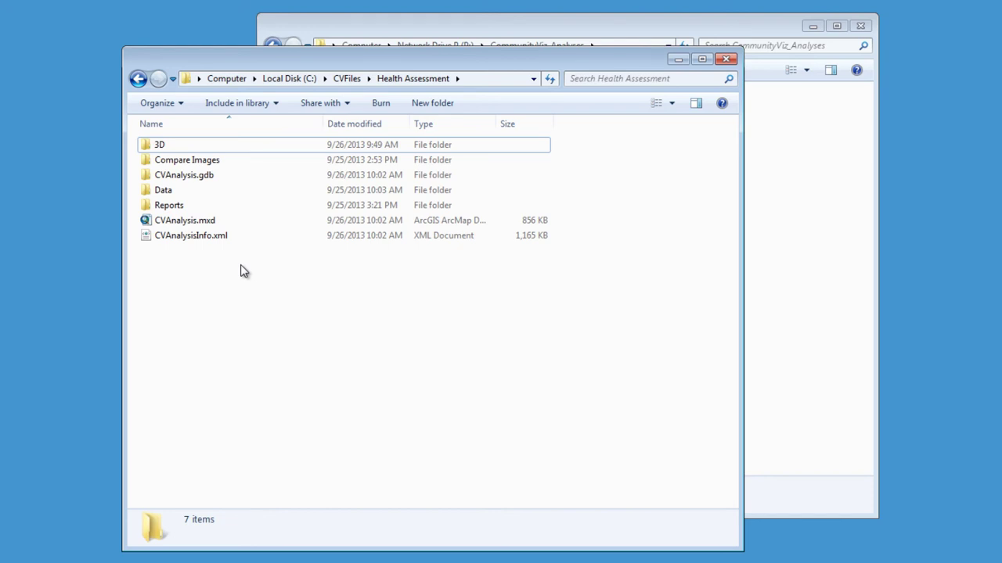
- Highlight CVAnalysis.gdb, CVAnalysis.mxd and CVAnalysisInfo.xml one after another in the Health Assessment folder
click(227, 182)
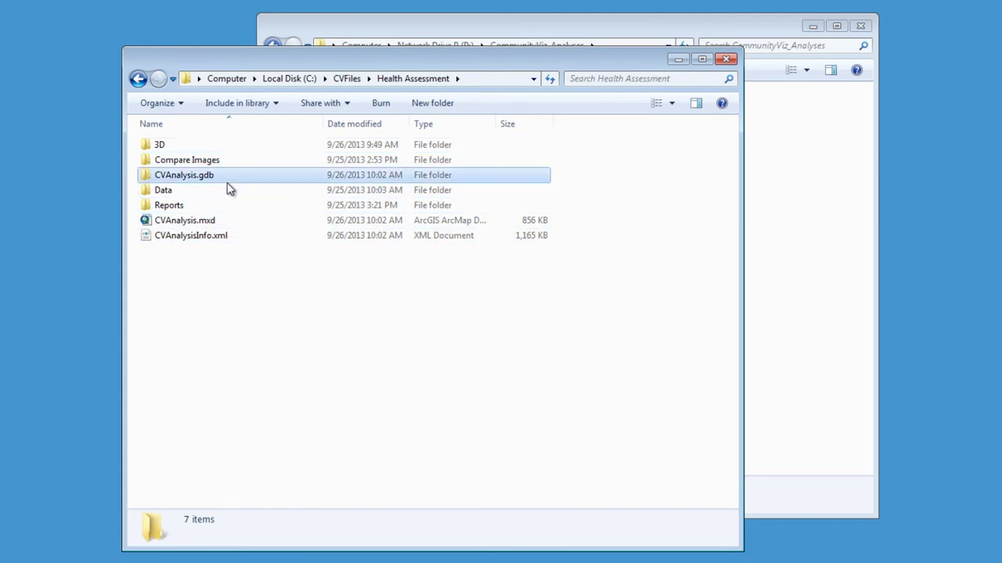
click(232, 224)
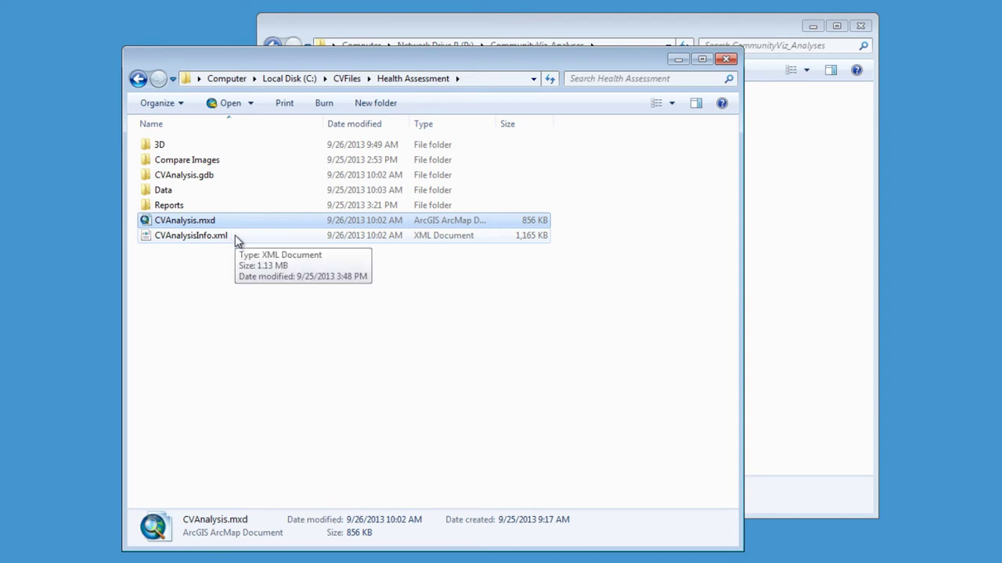
click(236, 238)
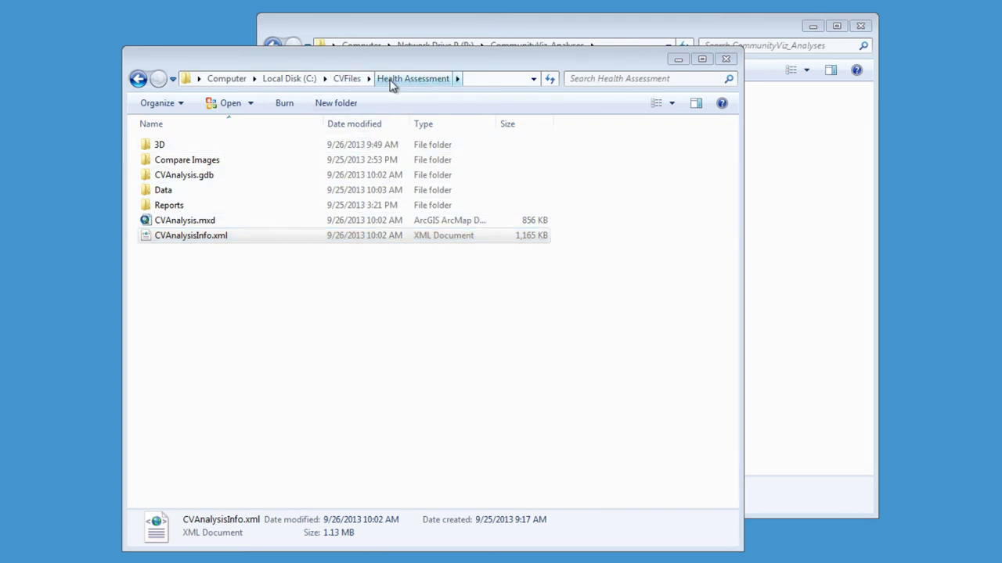
- Go up to CVFiles and compress the whole Health Assessment folder into a zip file
click(345, 79)
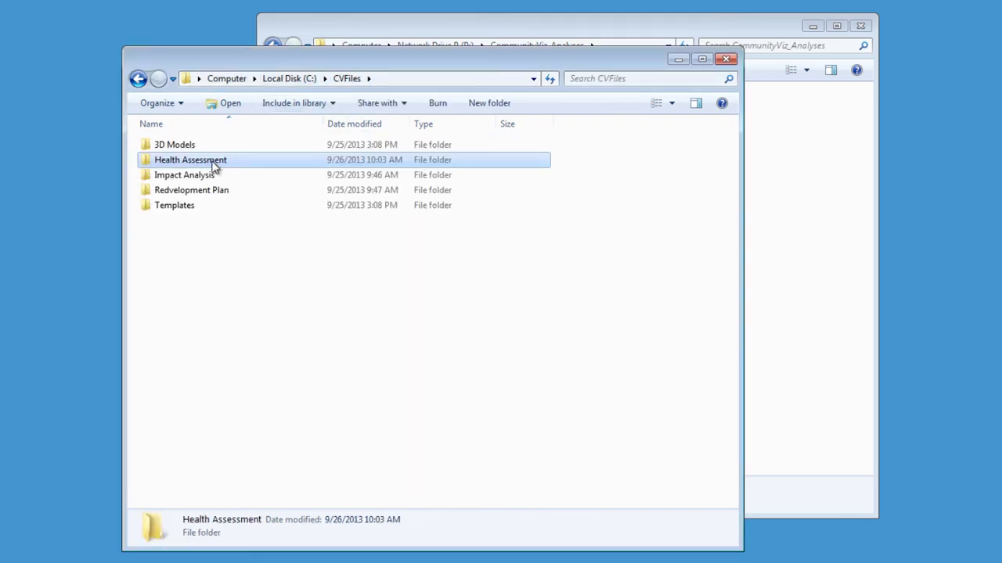
right_click(213, 165)
mouse_move(284, 295)
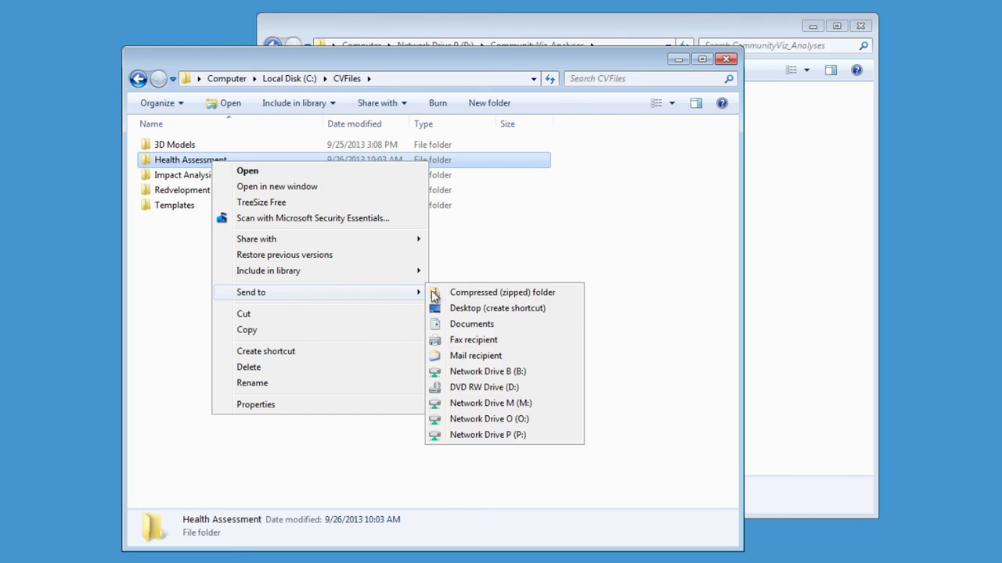
click(473, 296)
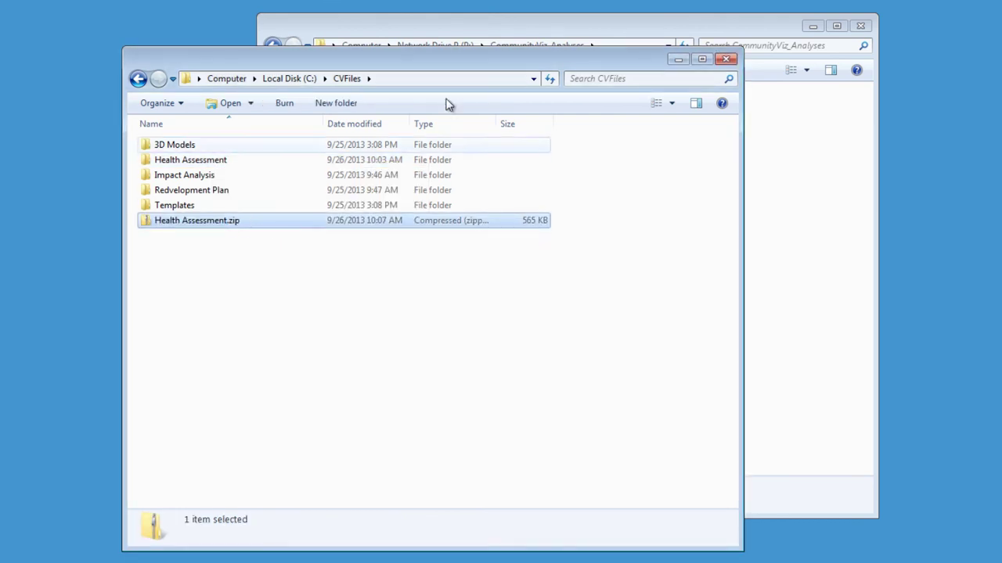
- Copy Health Assessment.zip from CVFiles to the CommunityViz_Analyses folder on Network Drive P, and highlight the Health Assessment folder there
mouse_move(505, 30)
mouse_down()
mouse_move(607, 61)
mouse_move(588, 57)
mouse_up()
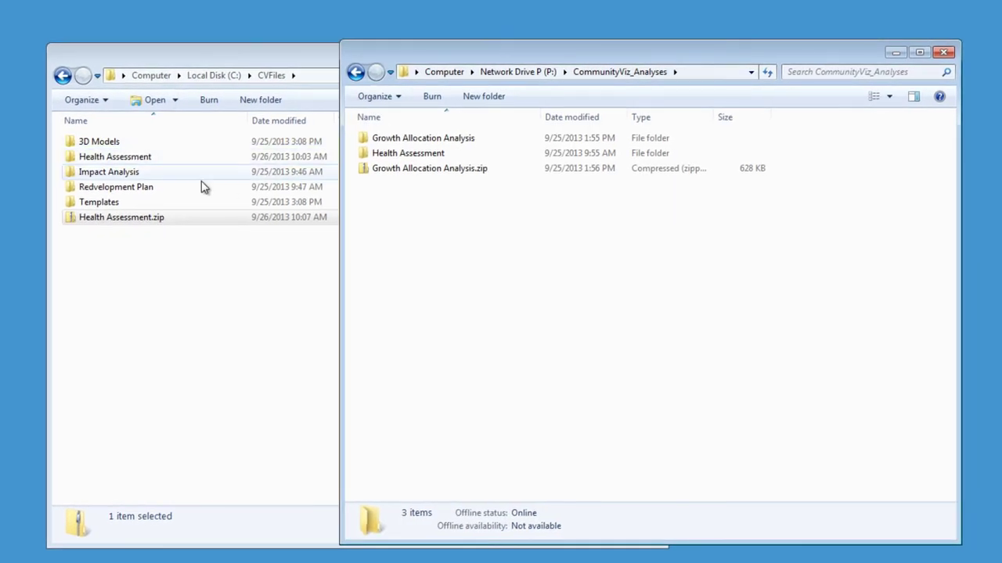
mouse_move(199, 225)
mouse_down()
mouse_move(418, 208)
mouse_move(441, 228)
mouse_up()
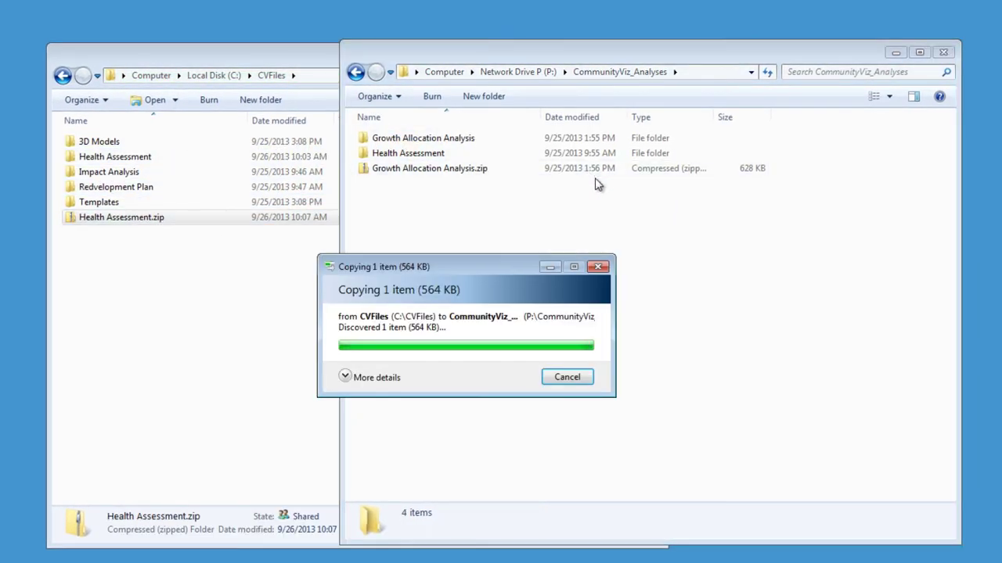
click(443, 155)
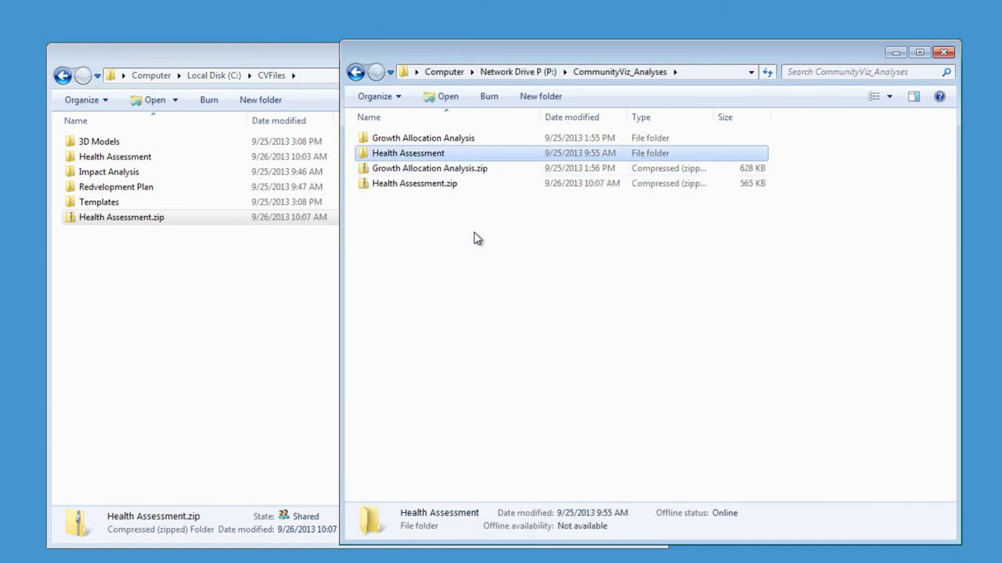
- Copy Growth Allocation Analysis.zip from the CommunityViz_Analyses network folder to the local CVFiles folder
click(316, 75)
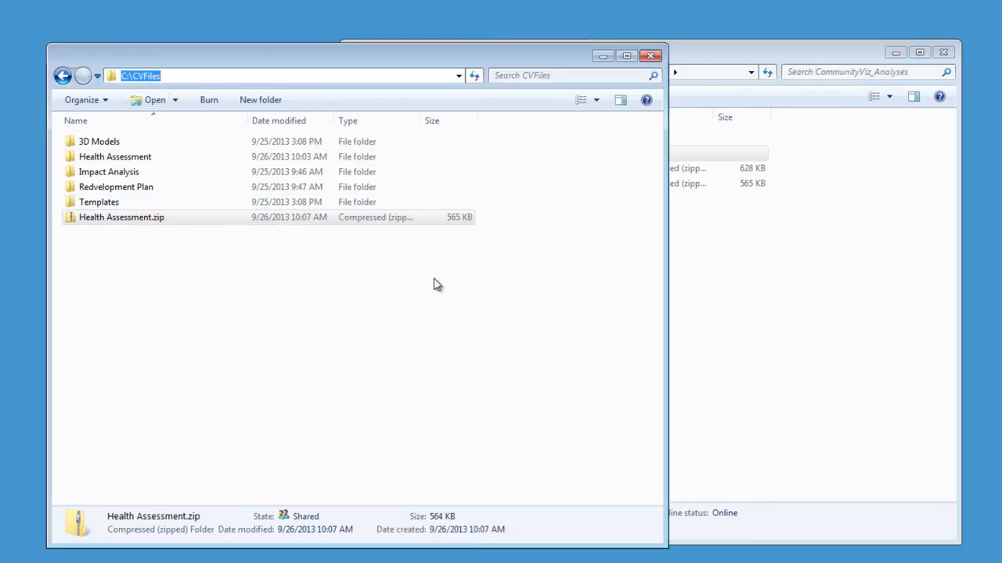
click(702, 305)
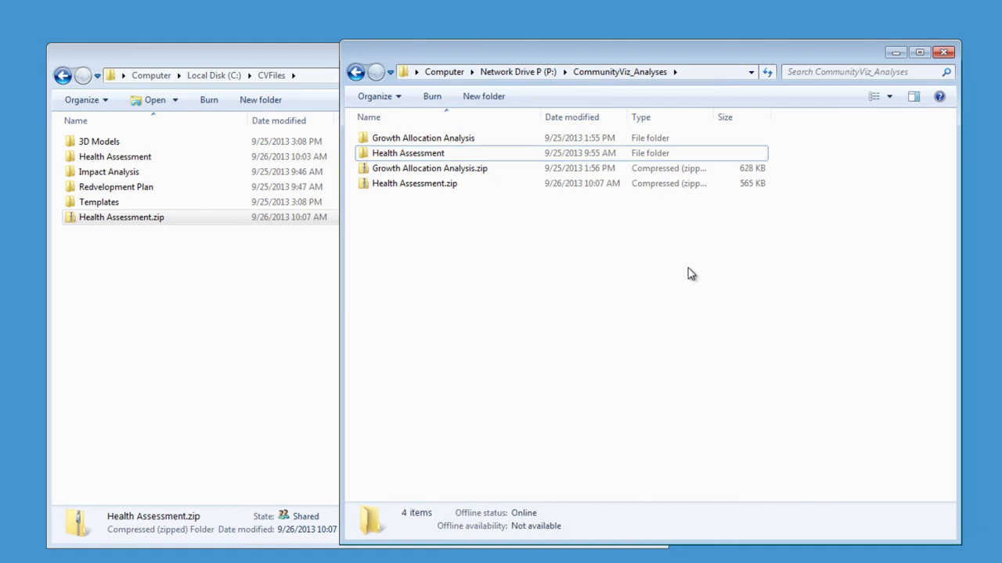
click(474, 174)
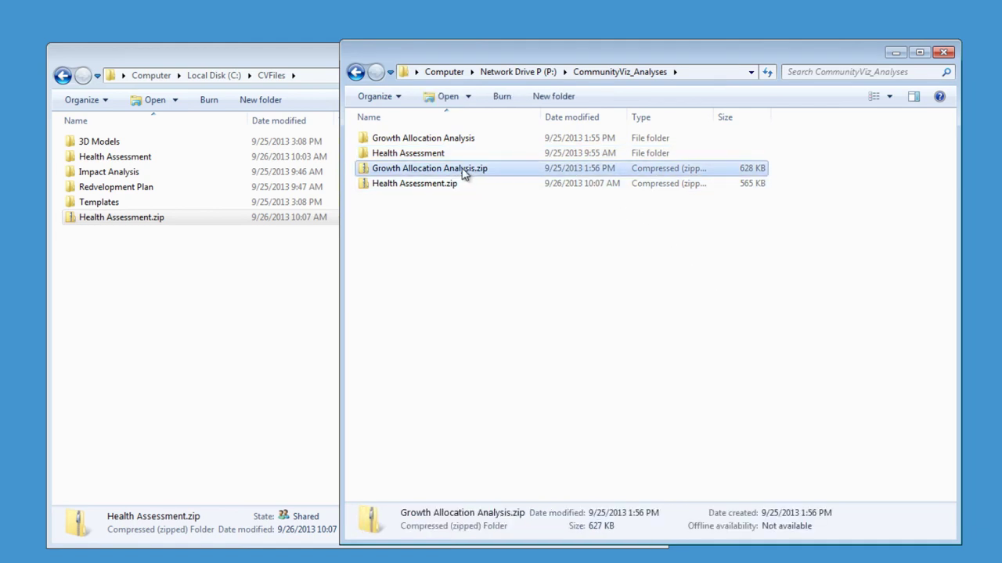
drag(464, 174, 185, 310)
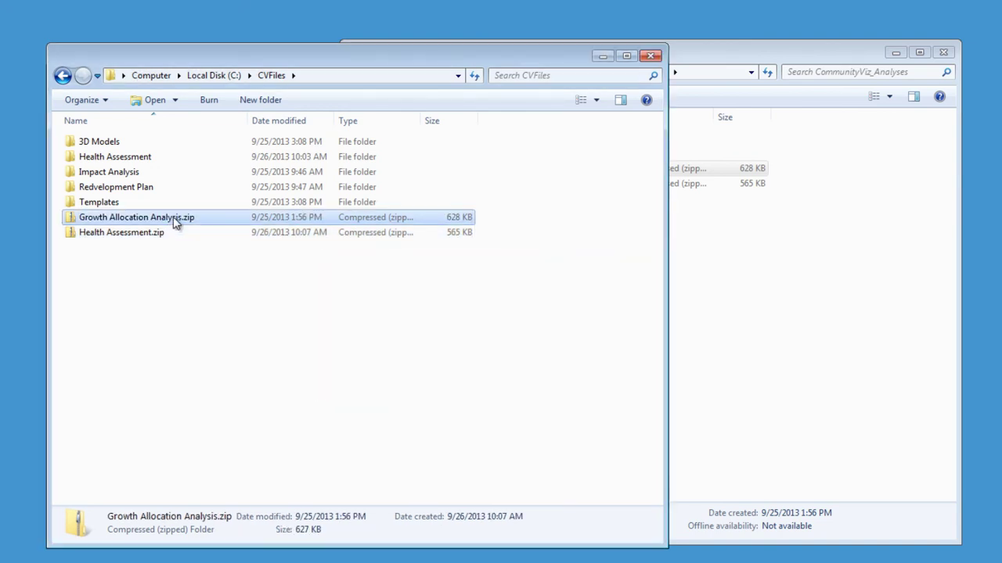
- Extract Growth Allocation Analysis.zip directly into C:\CVFiles without an extra subfolder in the destination path, and open the extracted Growth Allocation Analysis folder
right_click(172, 219)
click(217, 263)
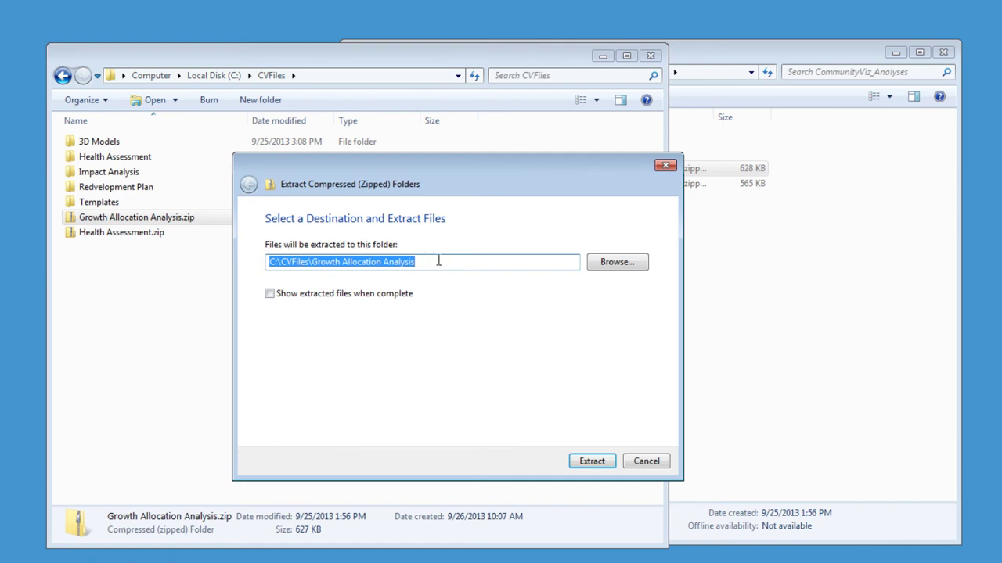
drag(436, 262, 312, 265)
key(BackSpace)
key(Return)
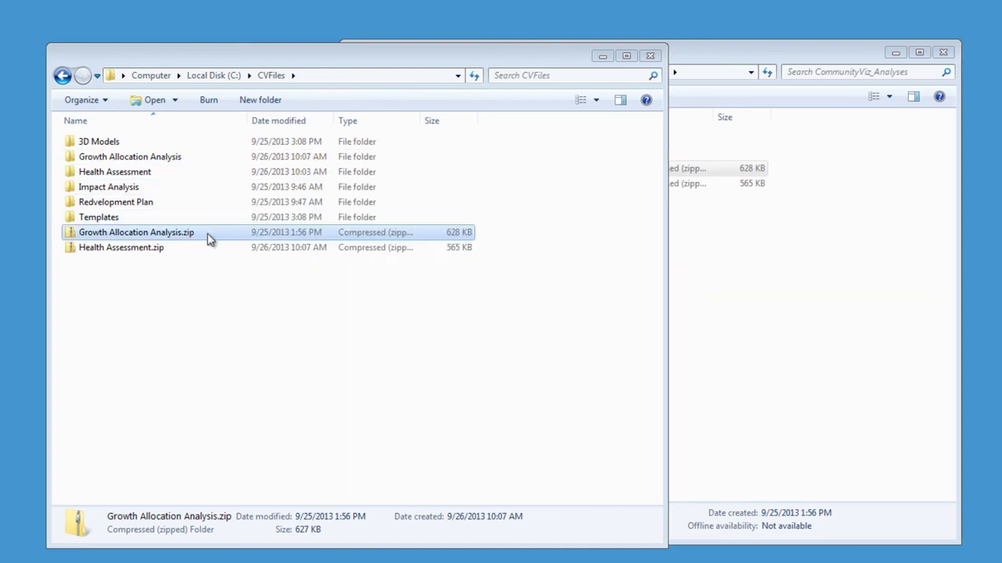
double_click(200, 161)
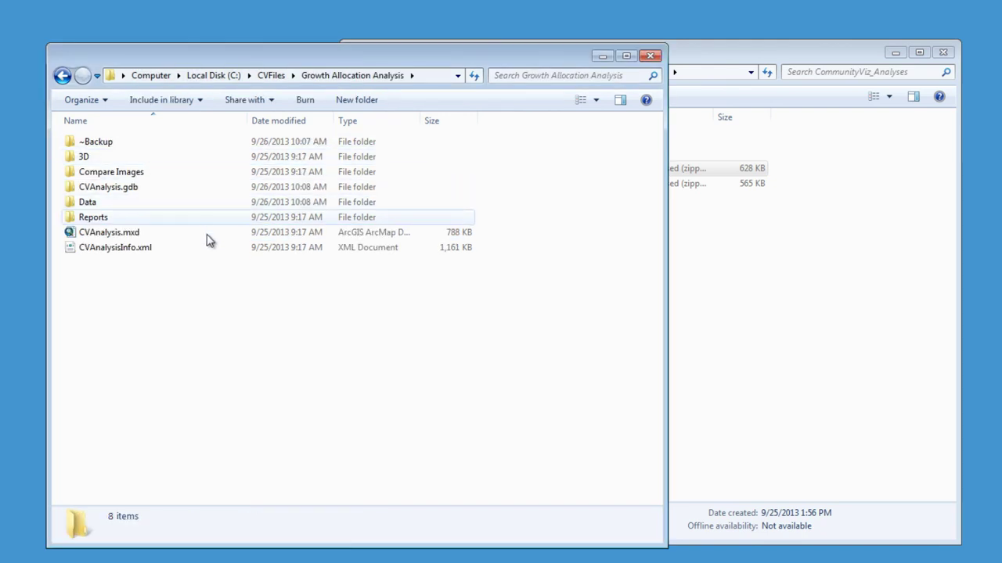